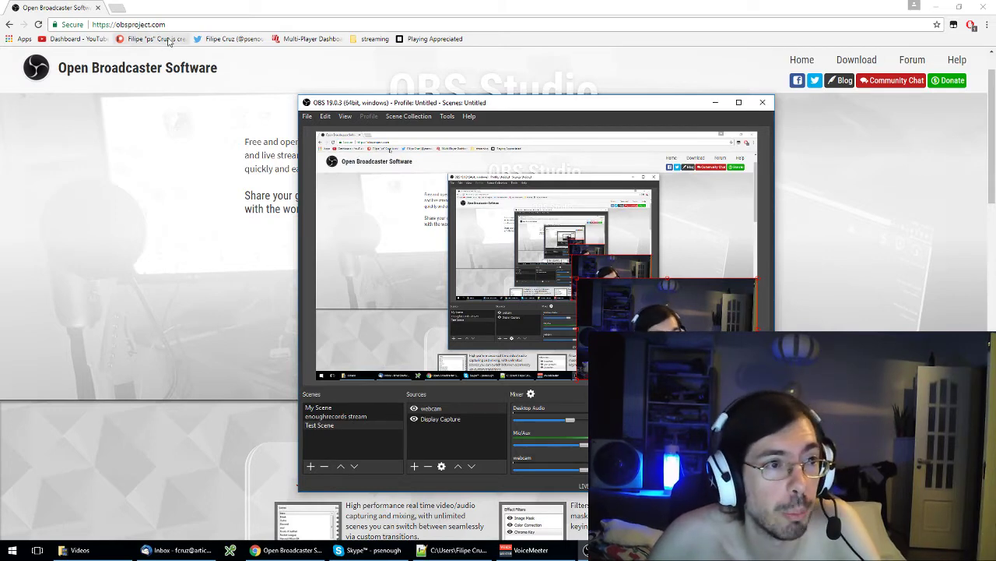
Step: Bring the OBS Studio window back in front of the obsproject.com page in Chrome
left_click(219, 21)
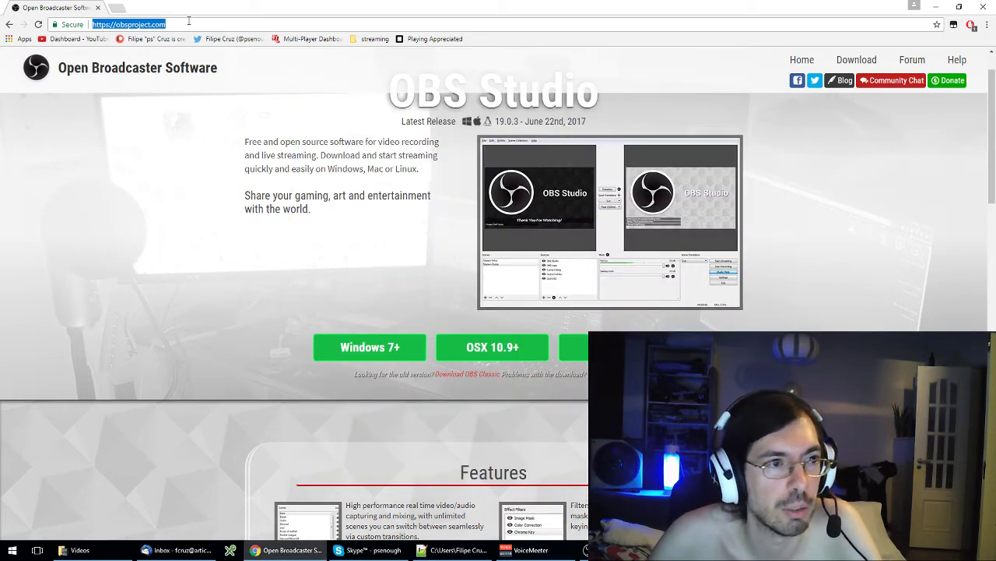
scroll(484, 201, "up", 1)
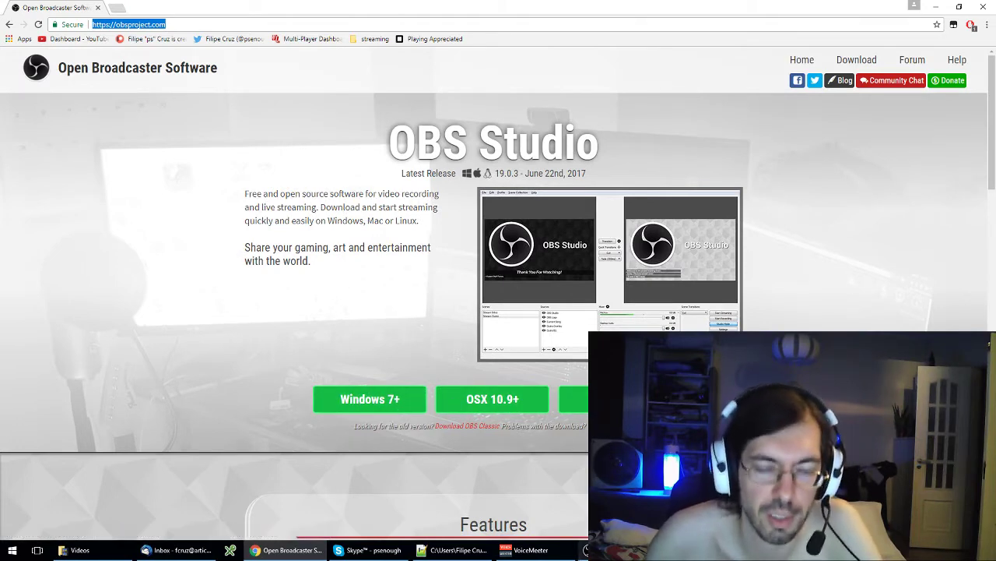
key("alt+Tab")
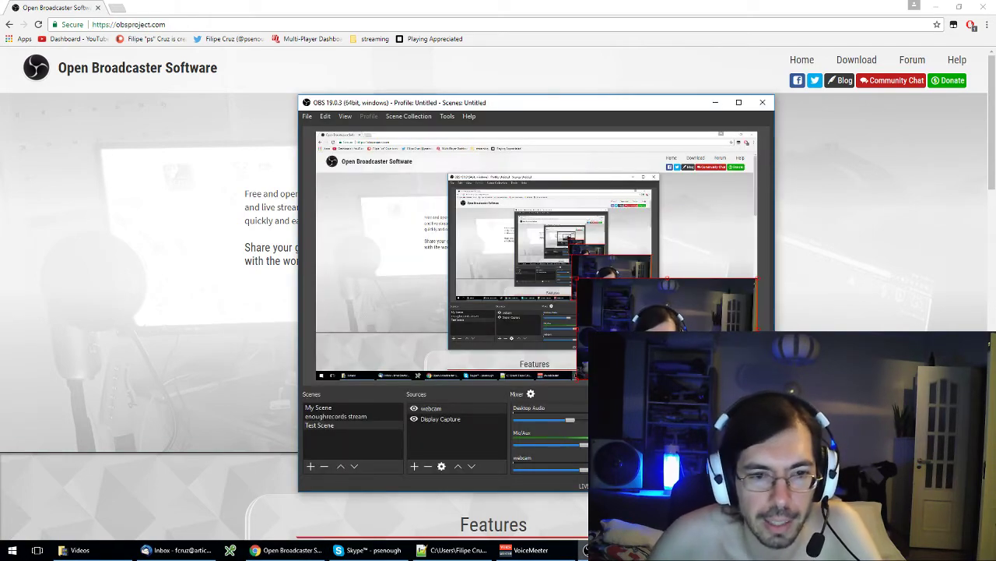
left_click_drag(503, 106, 258, 72)
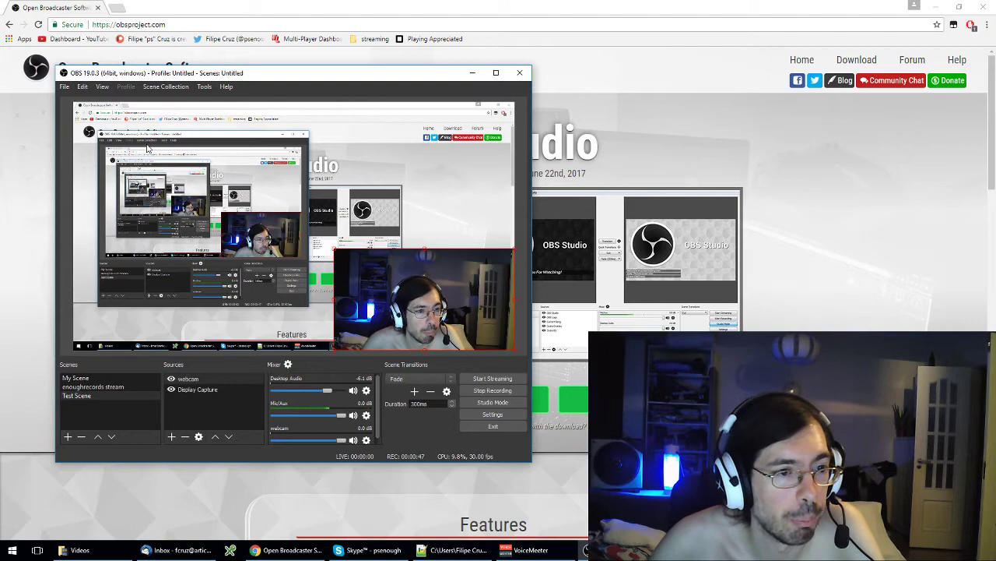
left_click(64, 87)
left_click(78, 126)
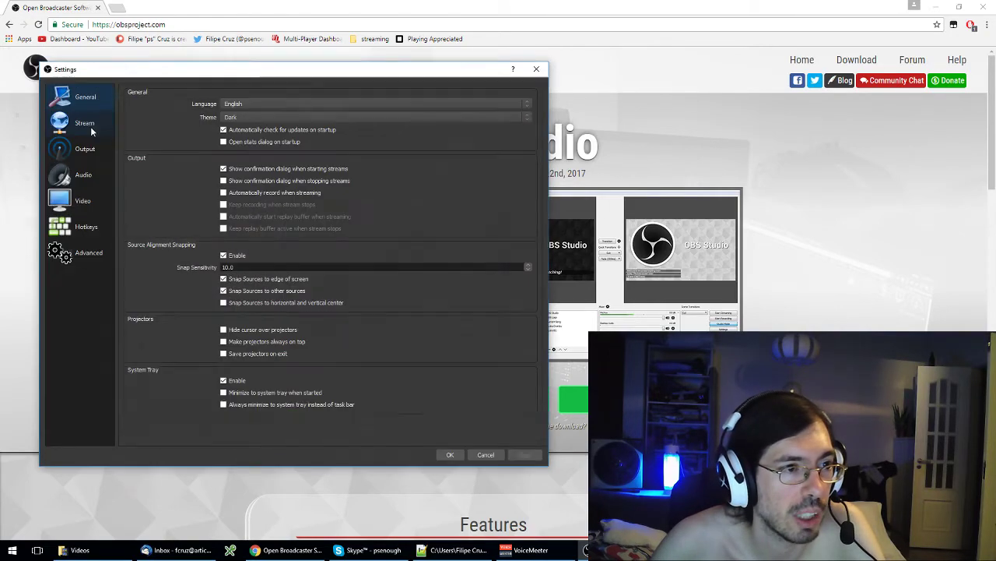
left_click(240, 117)
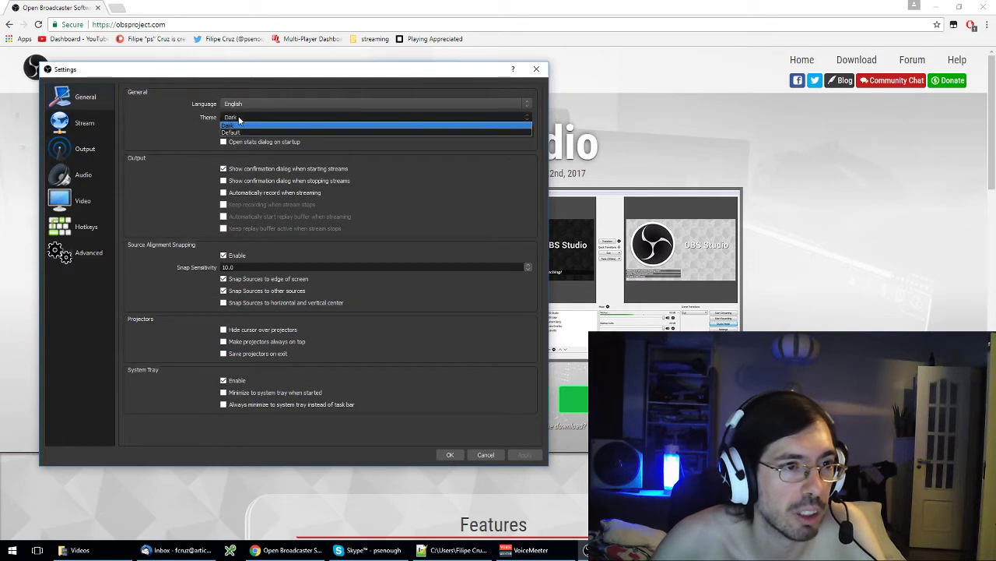
left_click(241, 126)
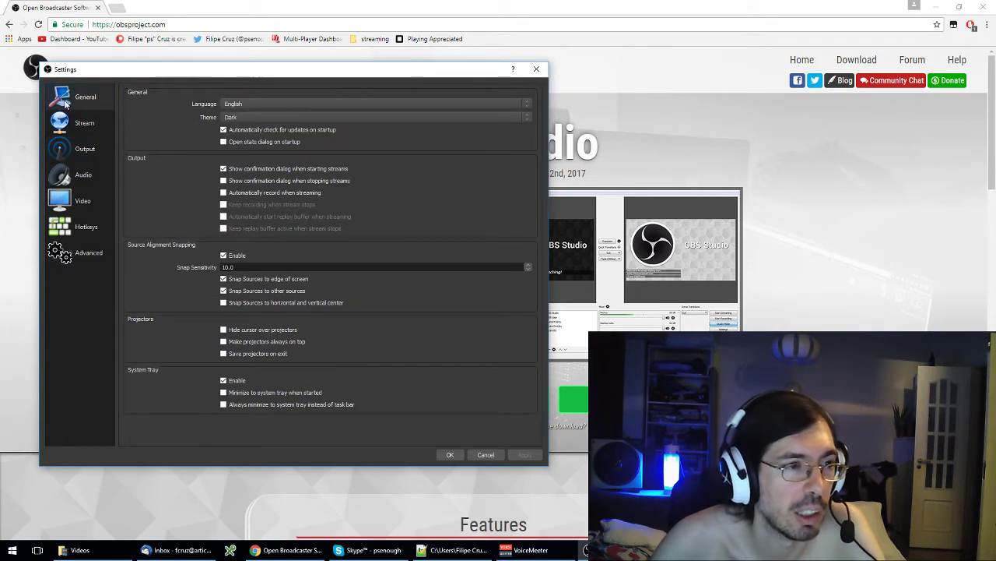
left_click(86, 204)
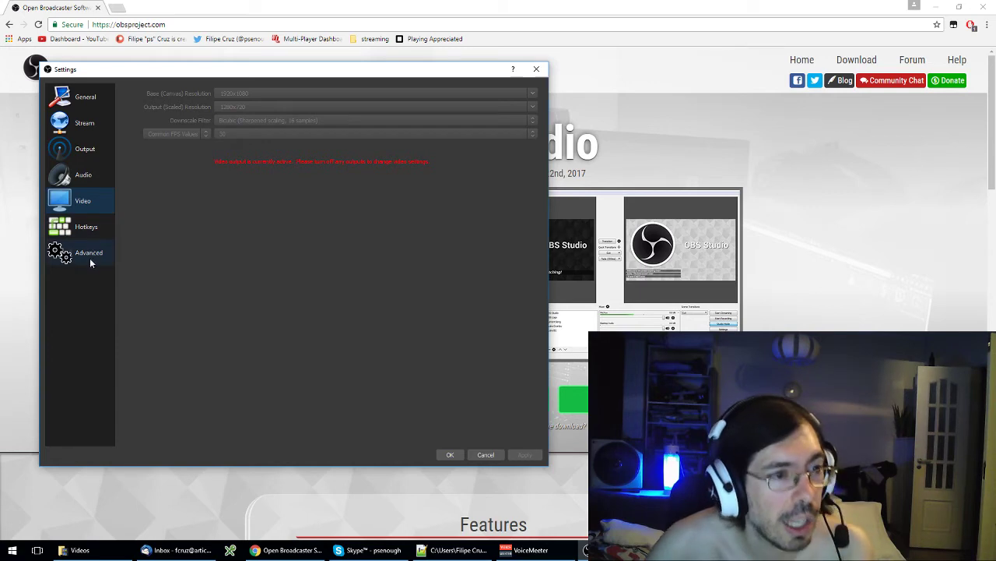
left_click(486, 455)
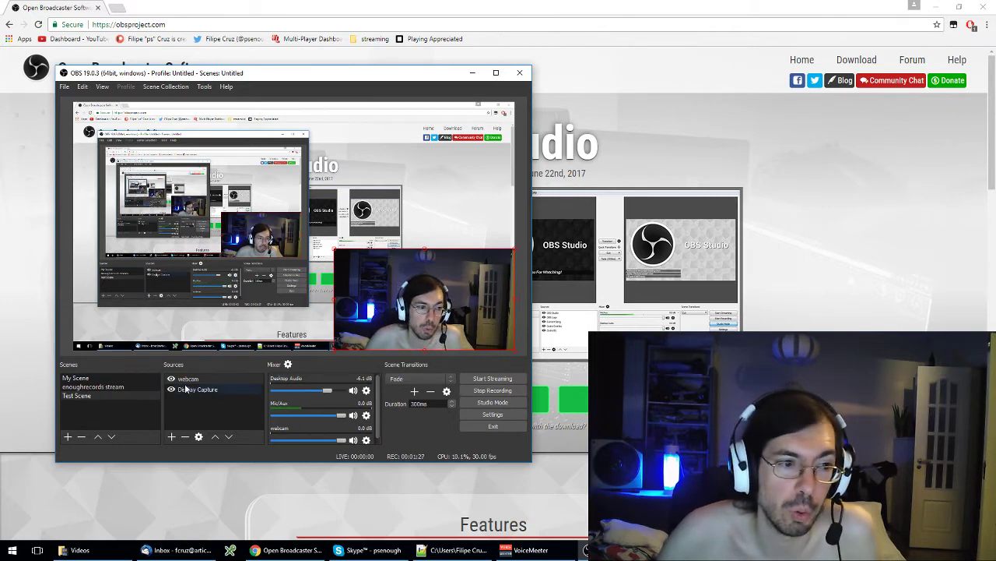
left_click(172, 437)
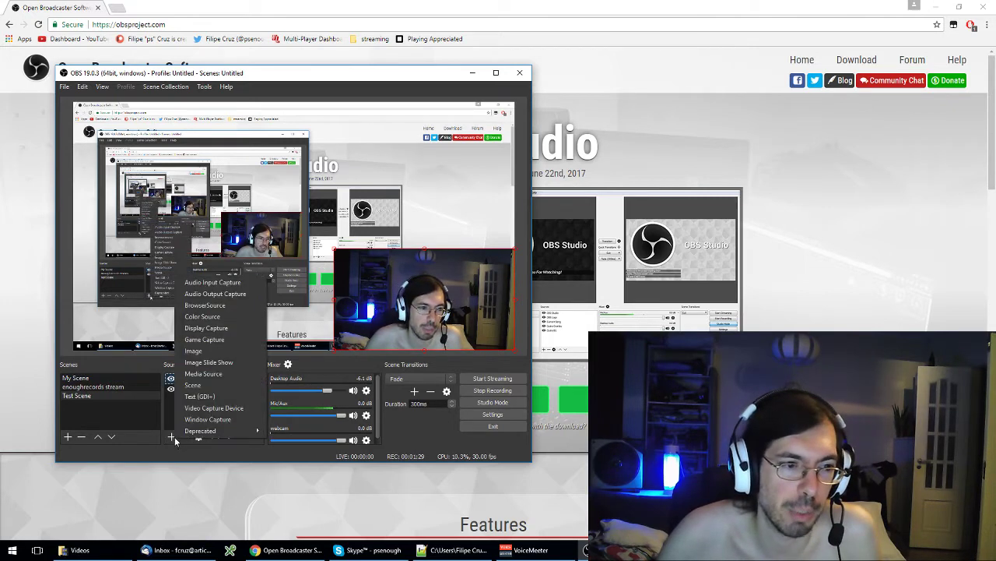
left_click(223, 283)
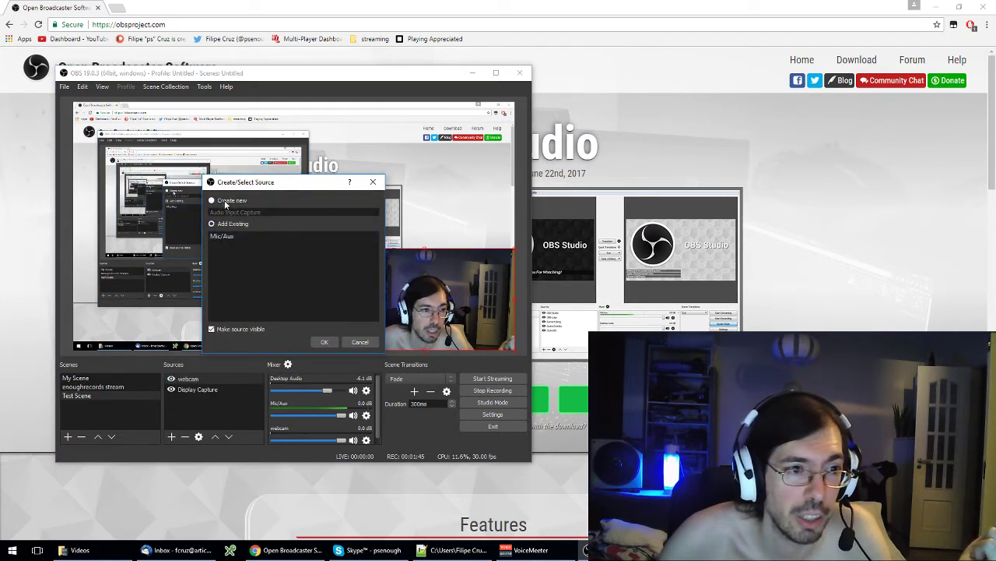
left_click(360, 343)
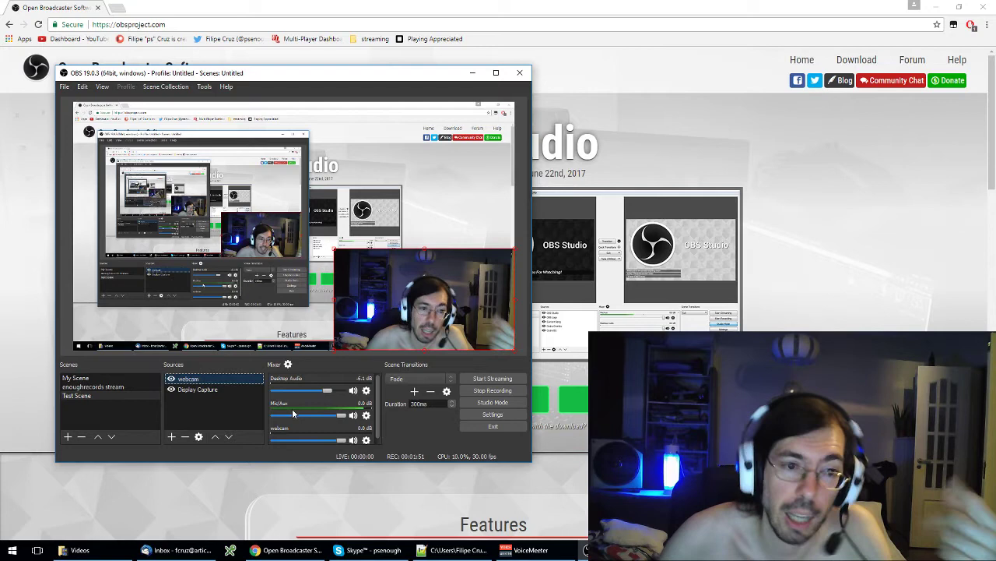
left_click(171, 436)
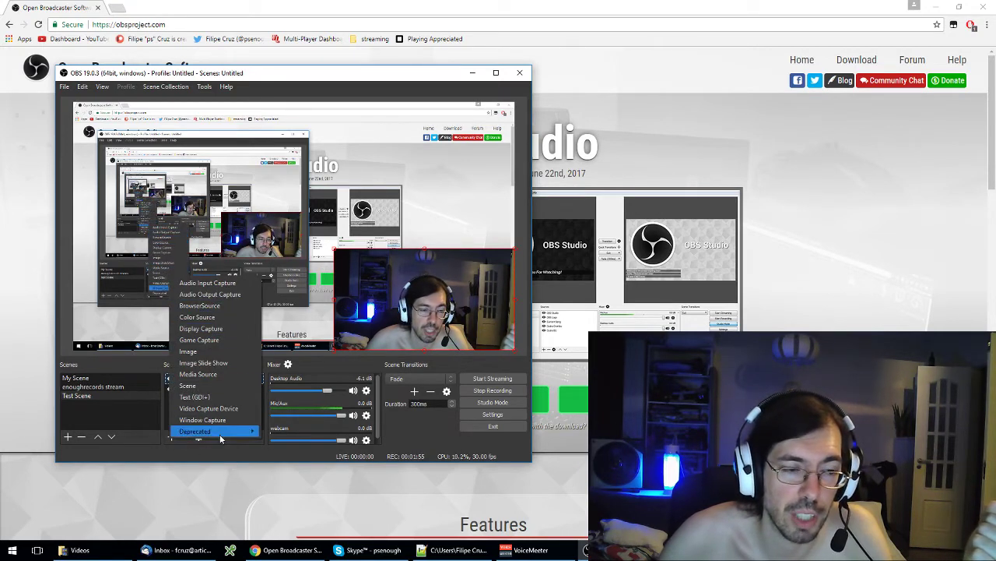
left_click(136, 401)
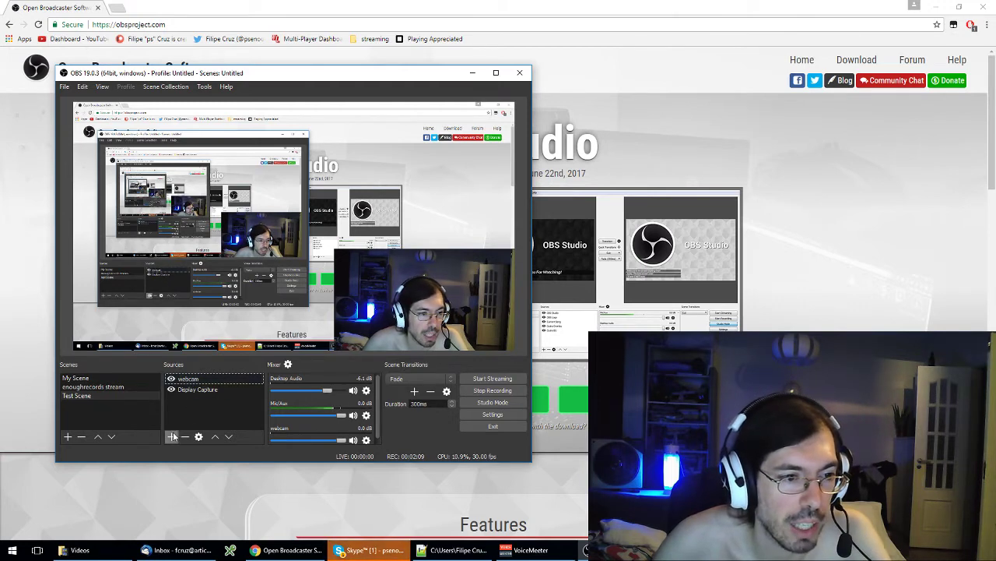
Step: Add a default-named Video Capture Device source that uses the FULL HD 1080P Webcam
left_click(195, 380)
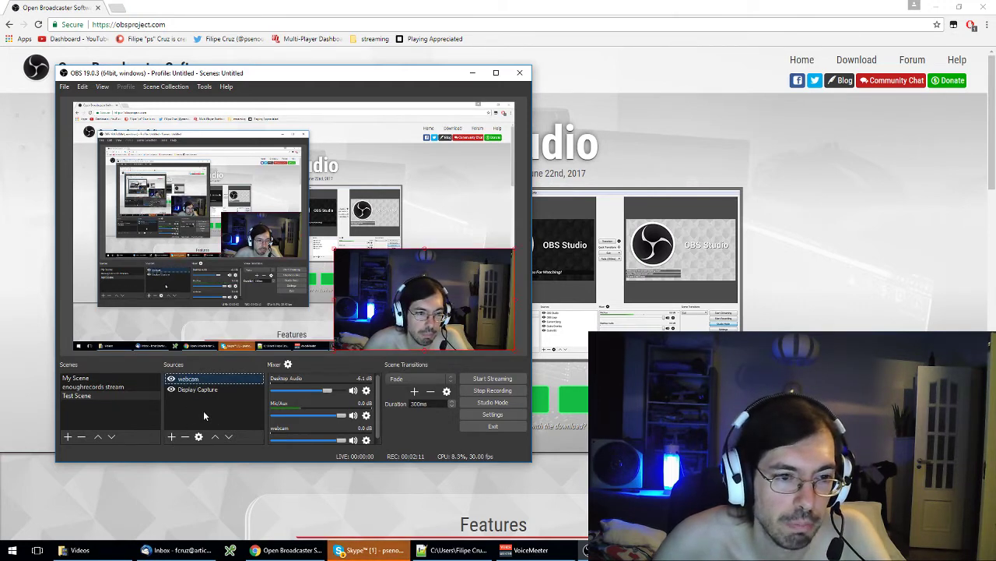
left_click(170, 437)
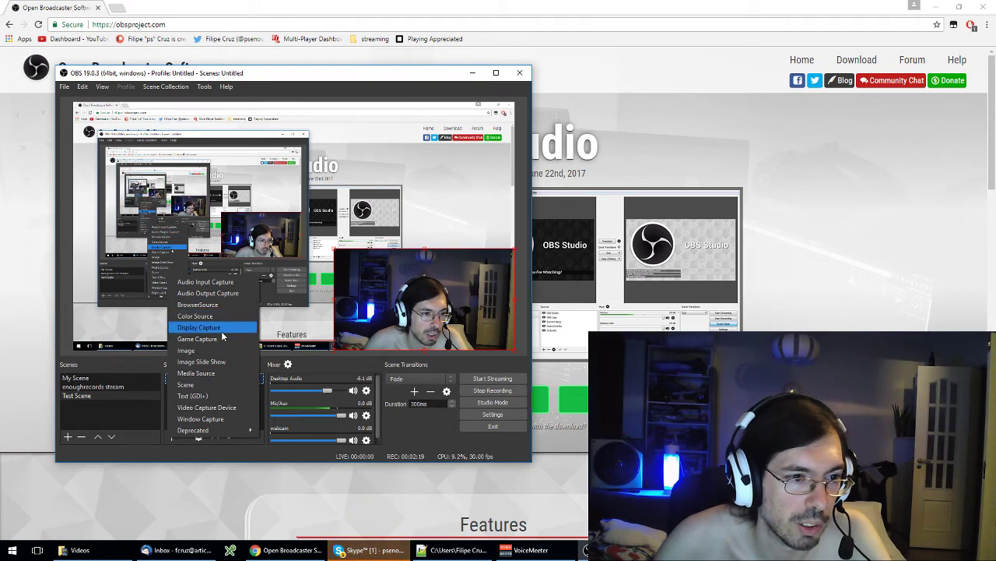
left_click(214, 409)
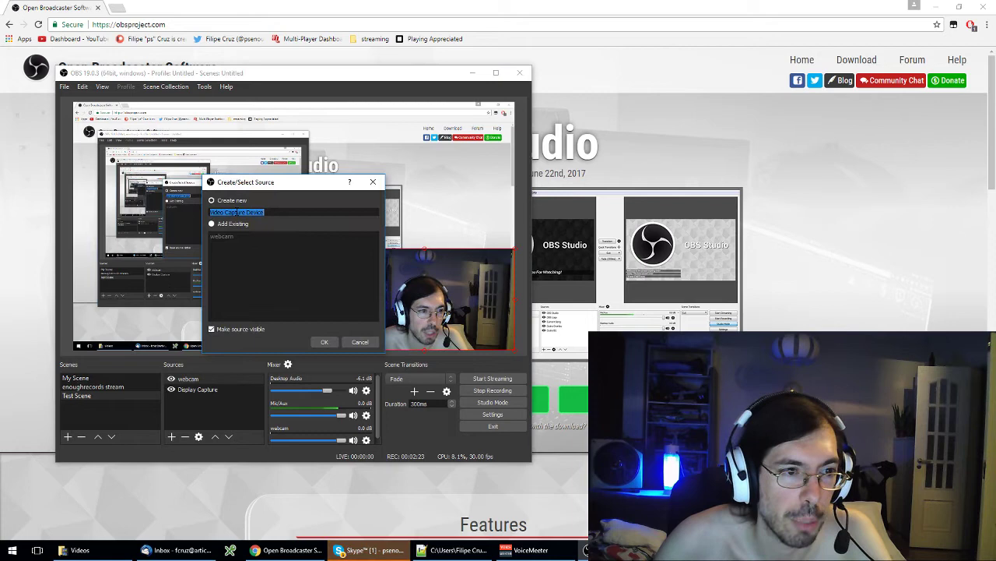
left_click(322, 342)
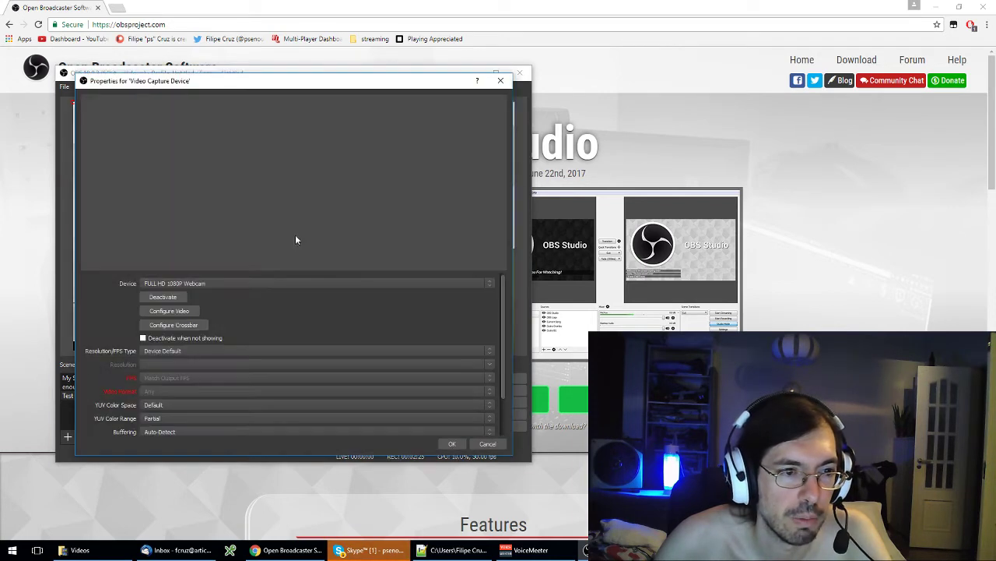
left_click(207, 285)
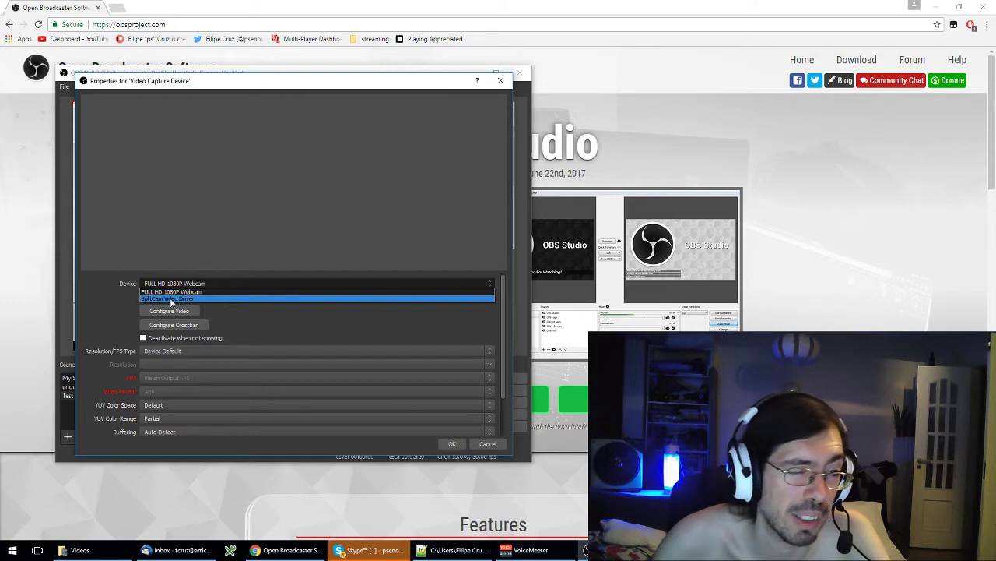
left_click(265, 319)
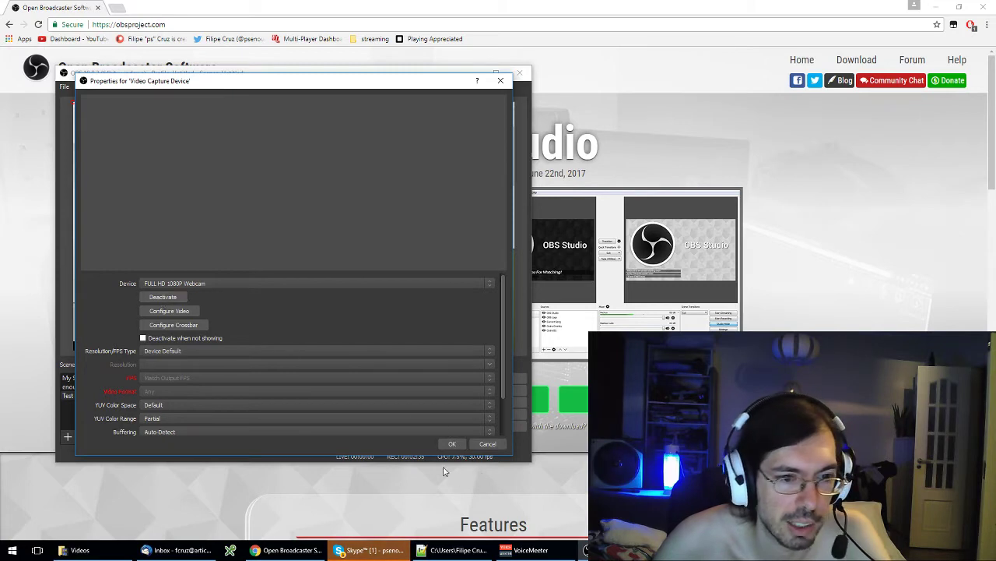
left_click(484, 443)
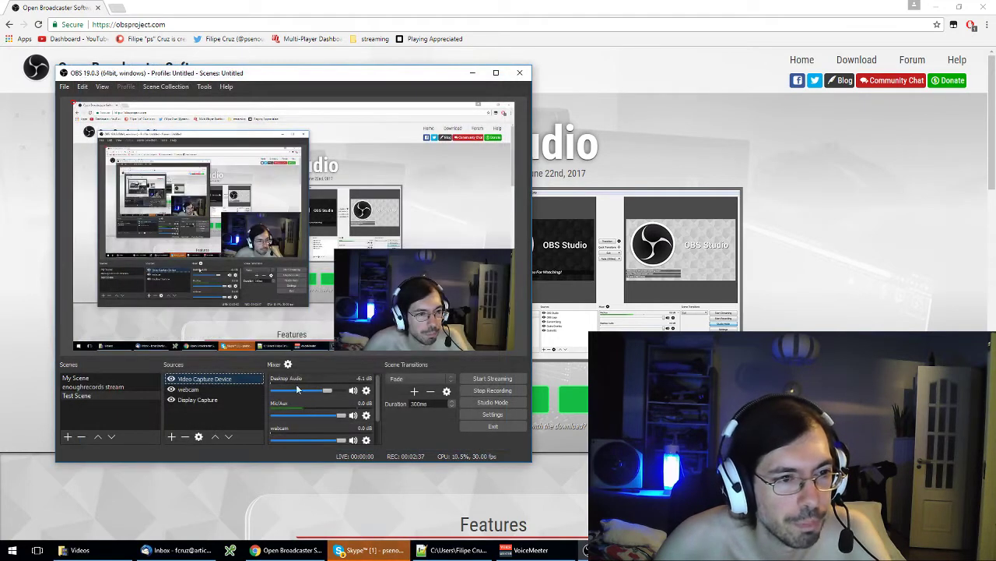
Step: Scale down the webcam image and move it into the preview's bottom-right corner
left_click(449, 309)
left_click_drag(449, 309, 446, 257)
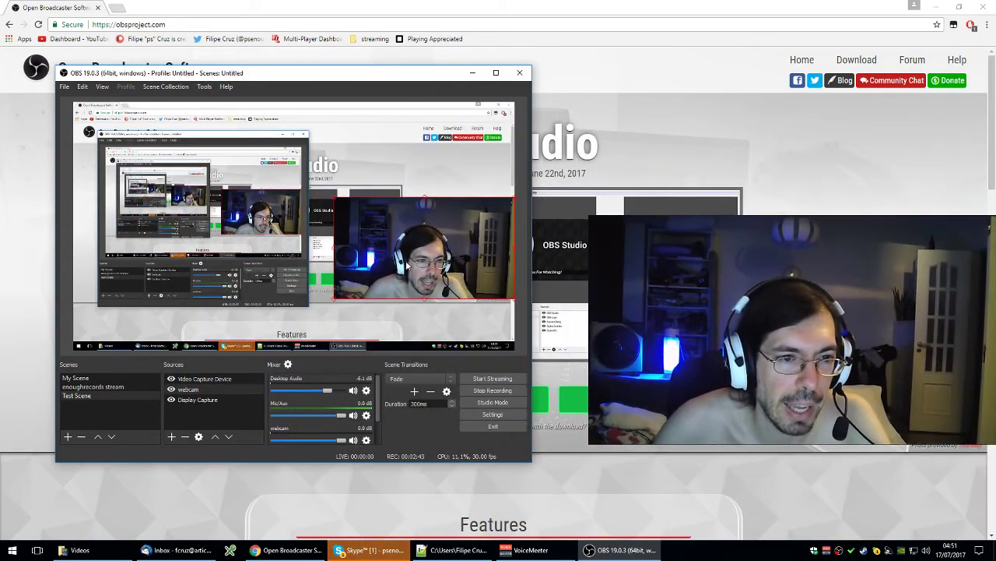
mouse_move(340, 205)
left_mouse_down()
mouse_move(420, 243)
mouse_move(349, 218)
left_mouse_up()
left_click_drag(447, 249, 448, 300)
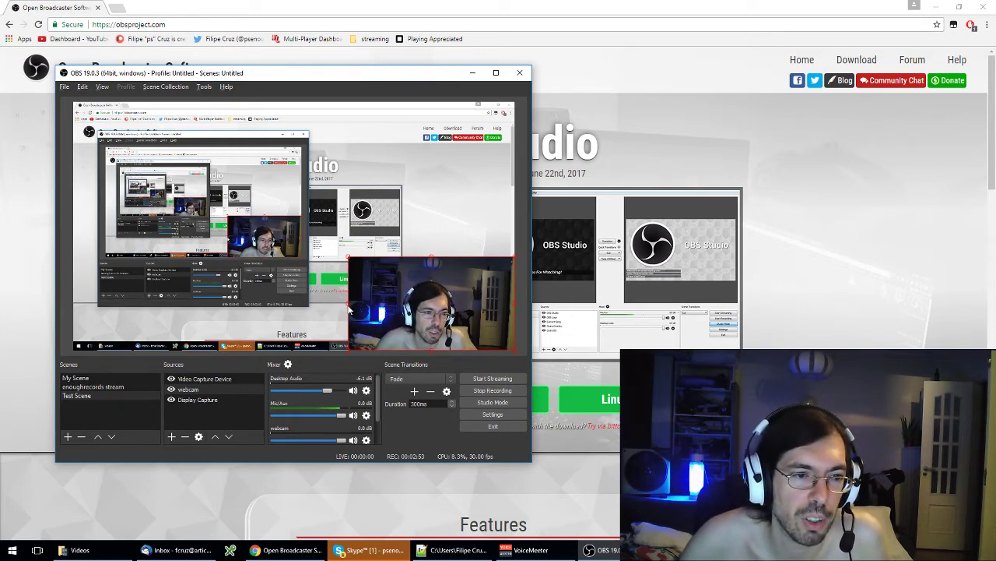
Step: Crop the webcam image's left, top and right edges
left_click_drag(350, 309, 382, 305)
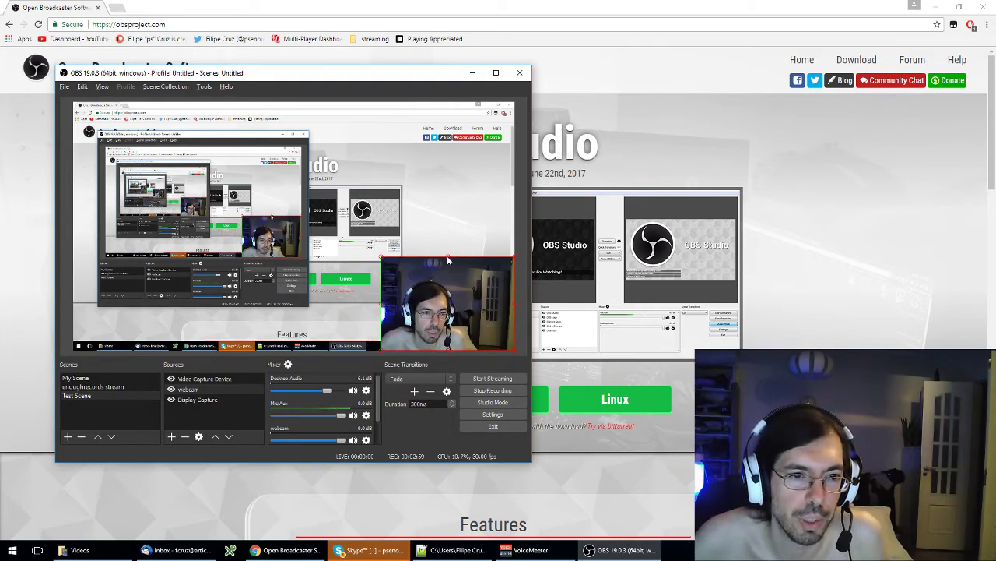
left_click_drag(447, 260, 449, 269)
left_click_drag(514, 309, 474, 330)
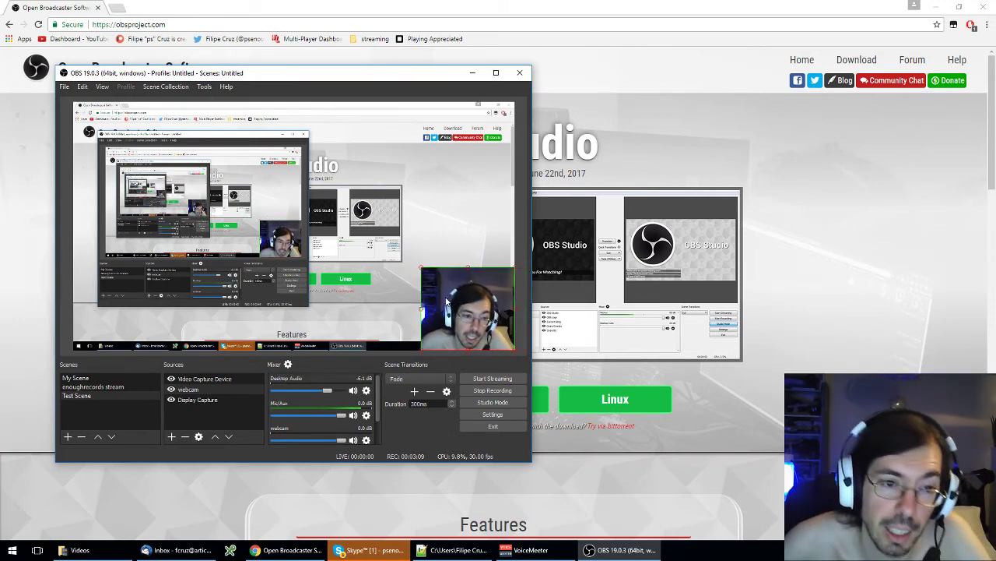
Step: Add a Chroma Key filter to the webcam source, keeping Key Color Type on Green
right_click(201, 388)
left_click(236, 370)
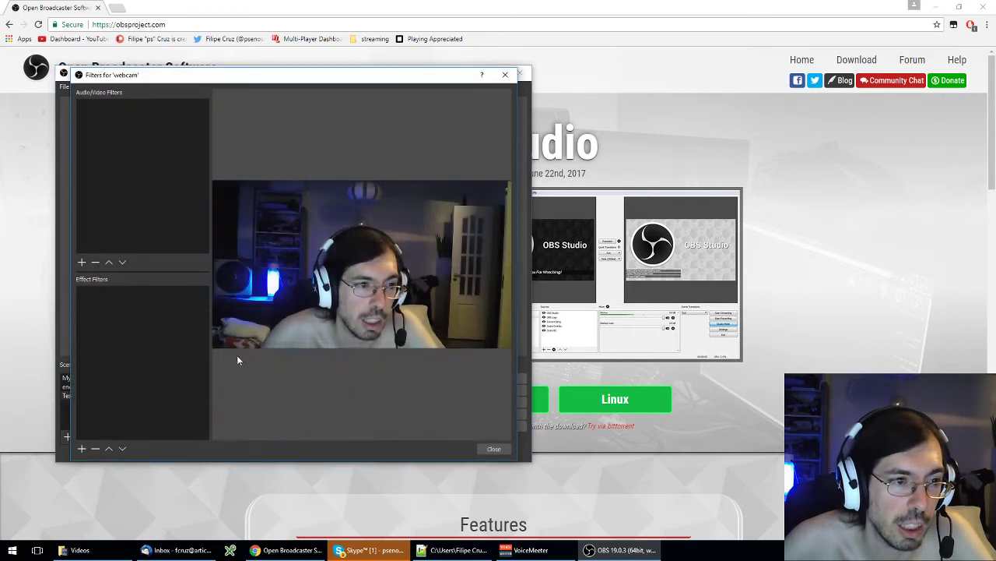
left_click(82, 448)
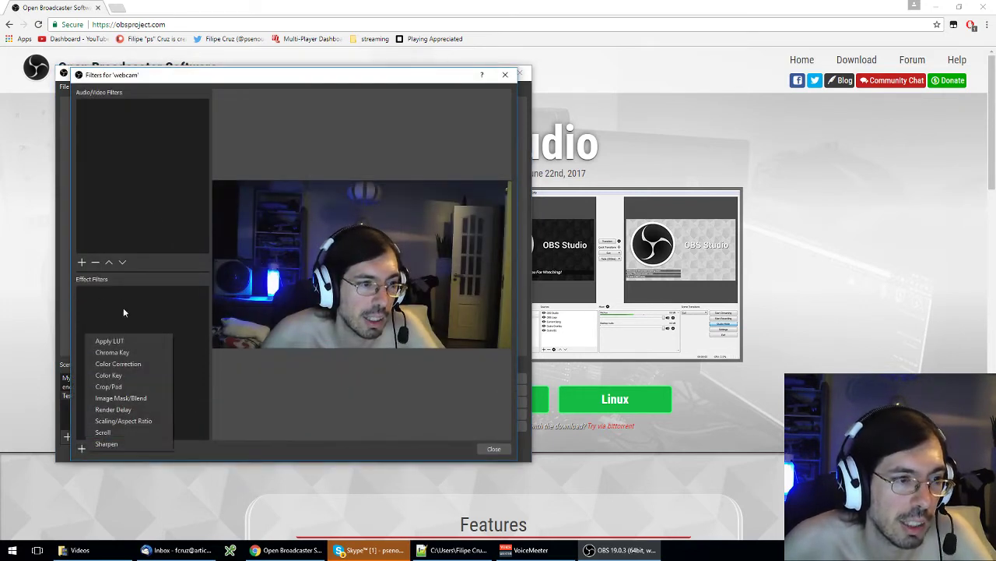
left_click(116, 354)
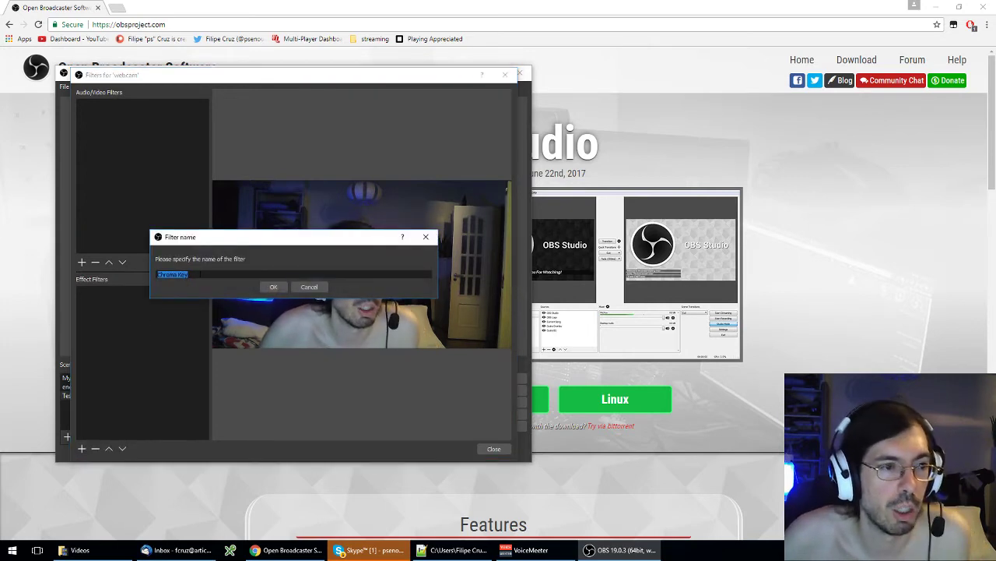
left_click(274, 287)
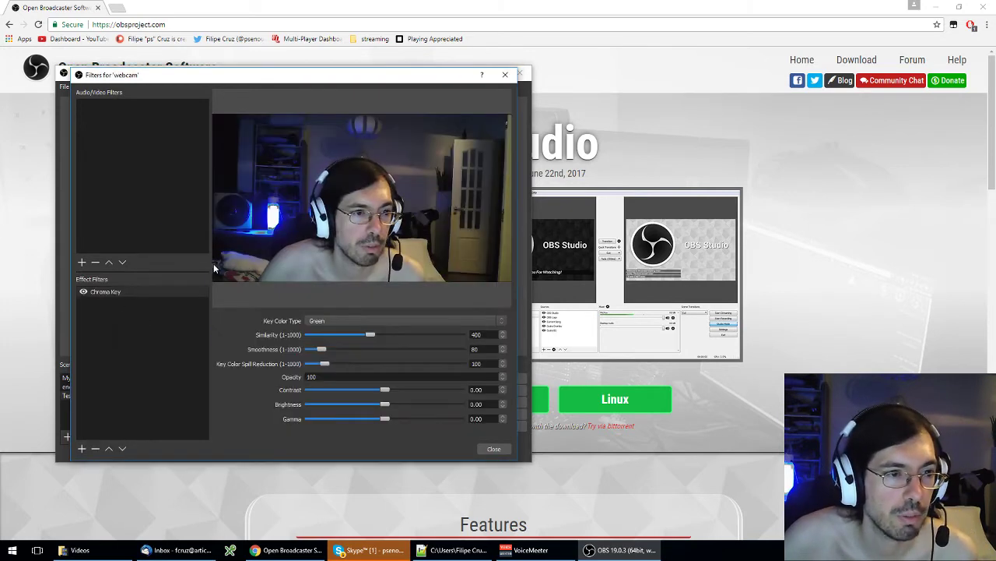
left_click(340, 320)
left_click(327, 322)
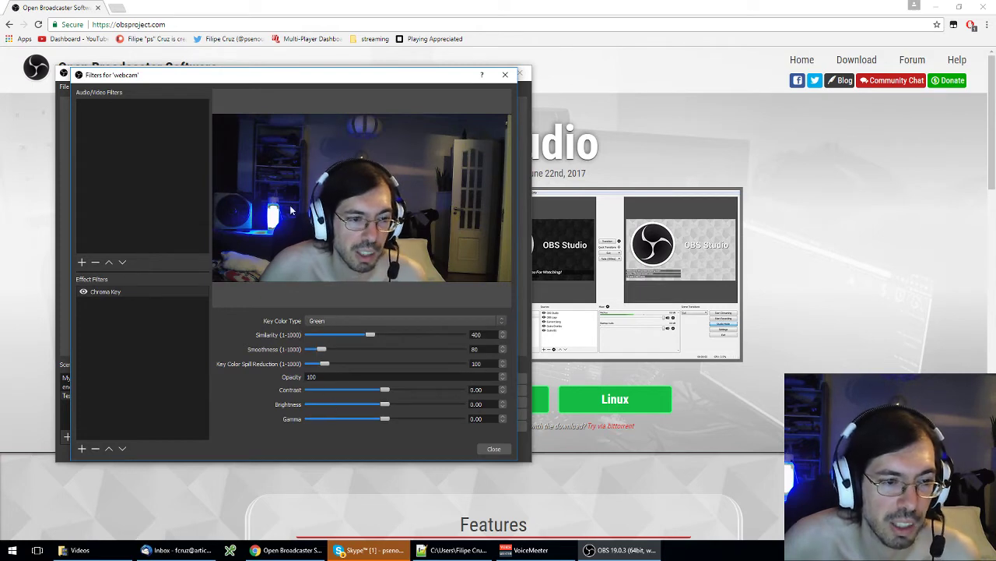
left_click(493, 448)
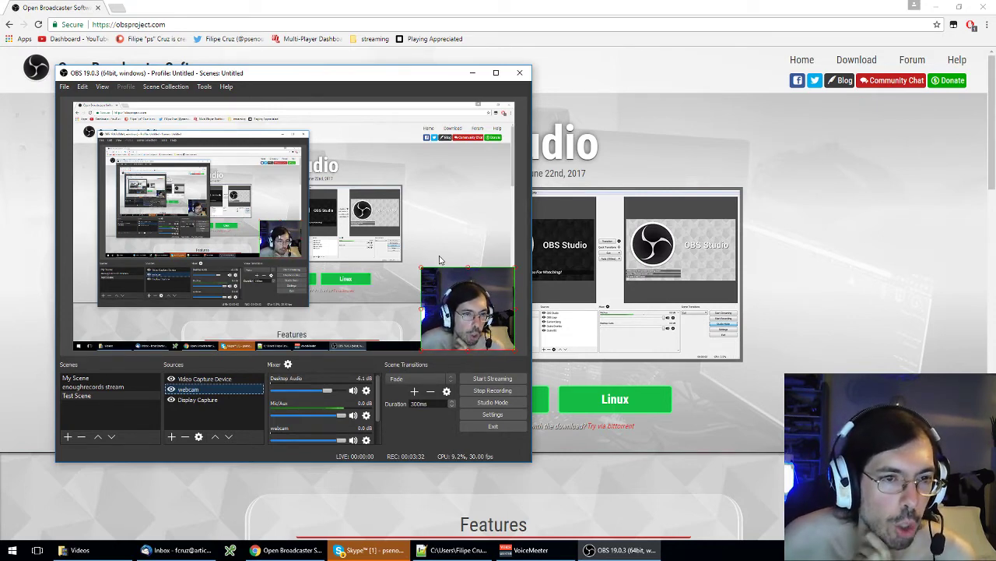
Step: Drag the webcam overlay up and to the left, then browse the addable source types
left_click_drag(468, 318, 423, 291)
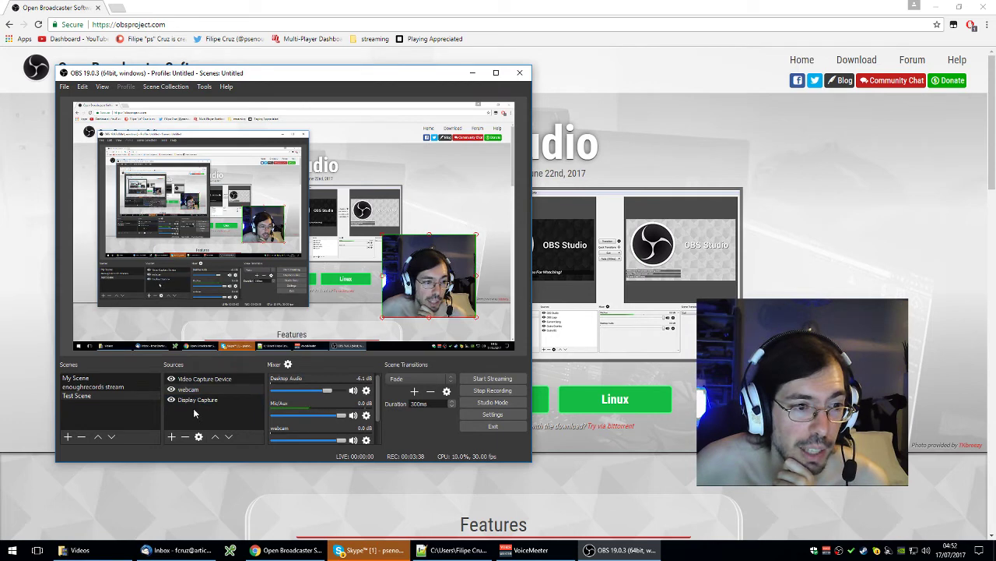
left_click(169, 437)
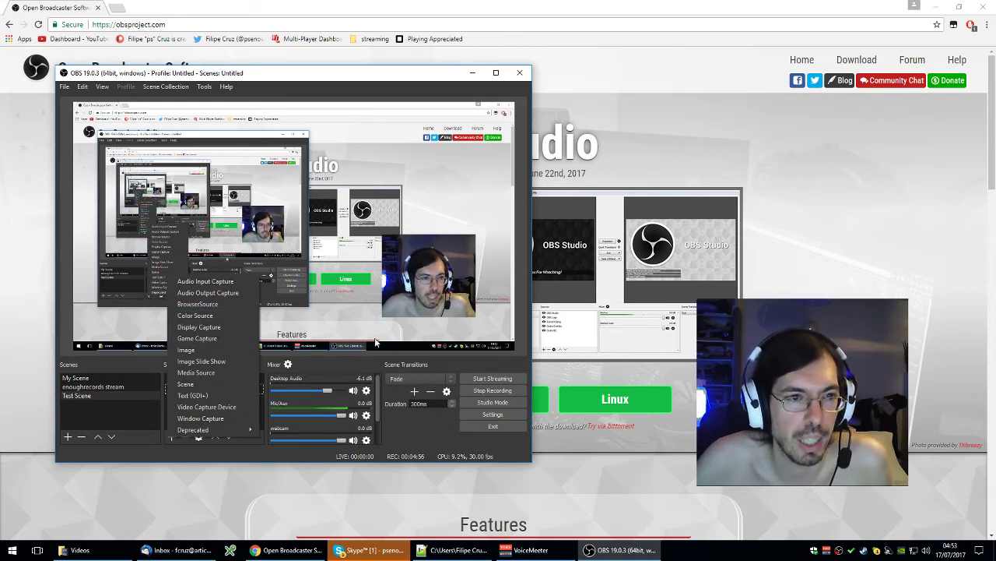
Step: Shift the OBS window right and down, then select and deselect Display Capture
left_click(268, 75)
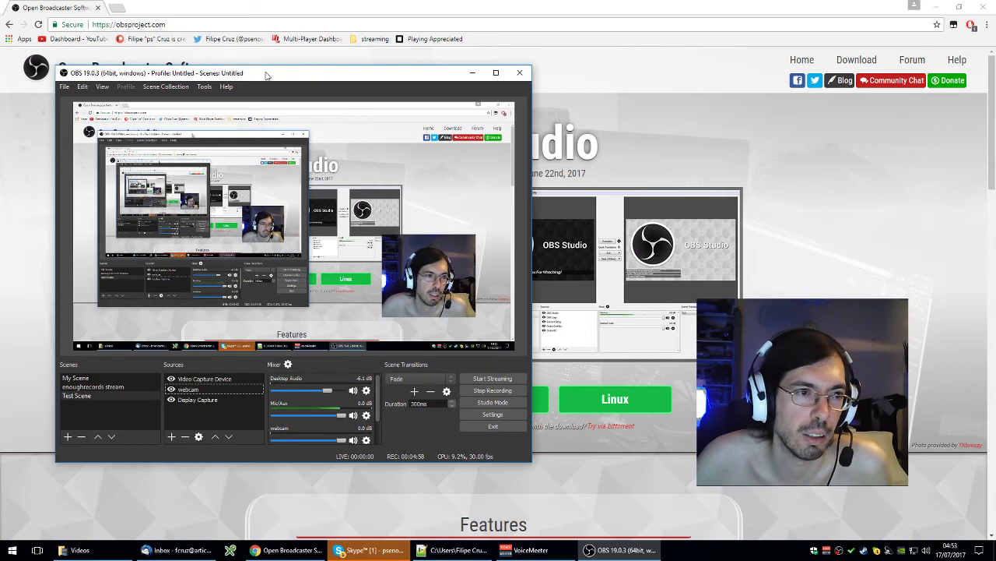
left_click_drag(265, 75, 344, 85)
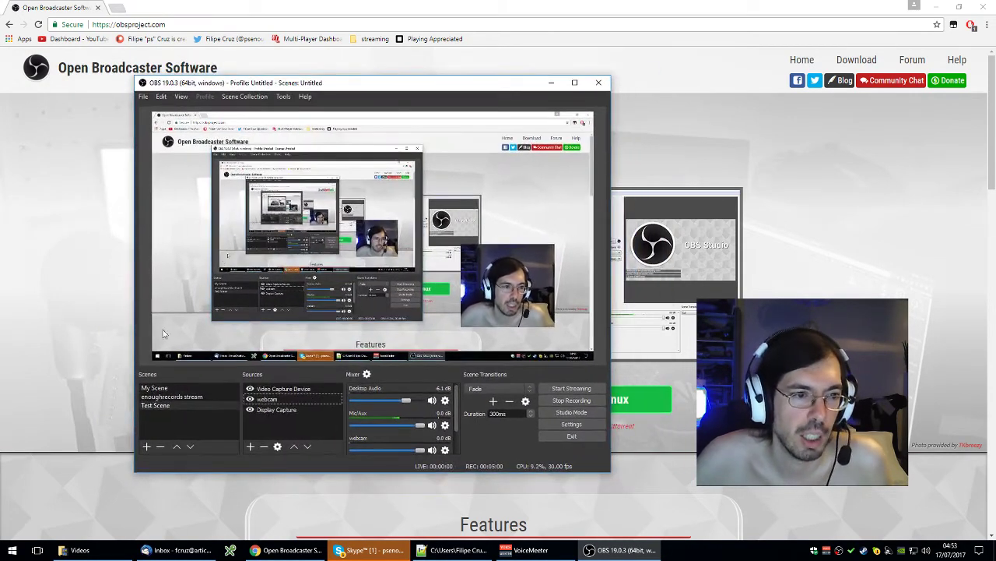
left_click(350, 332)
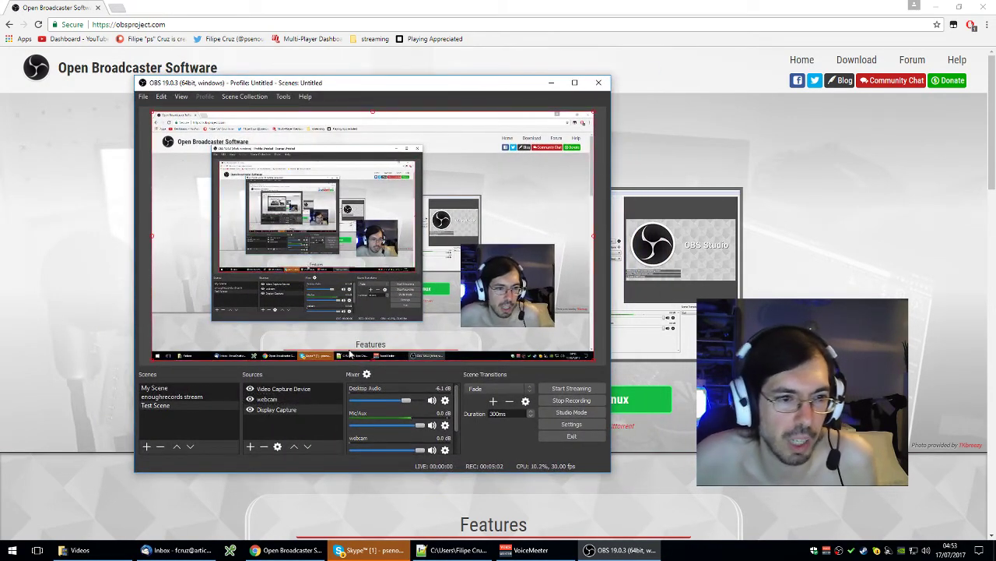
left_click(279, 411)
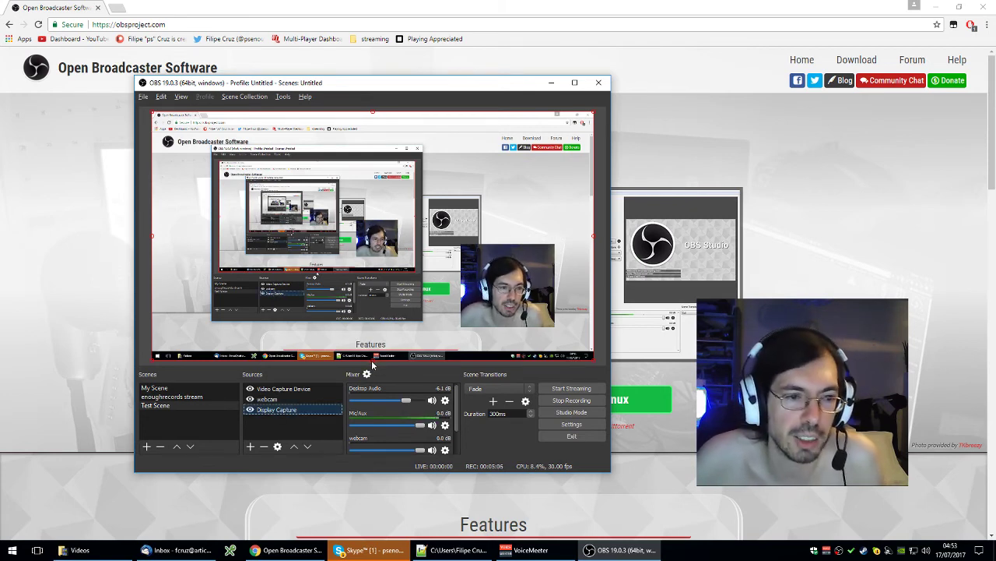
left_click(372, 362)
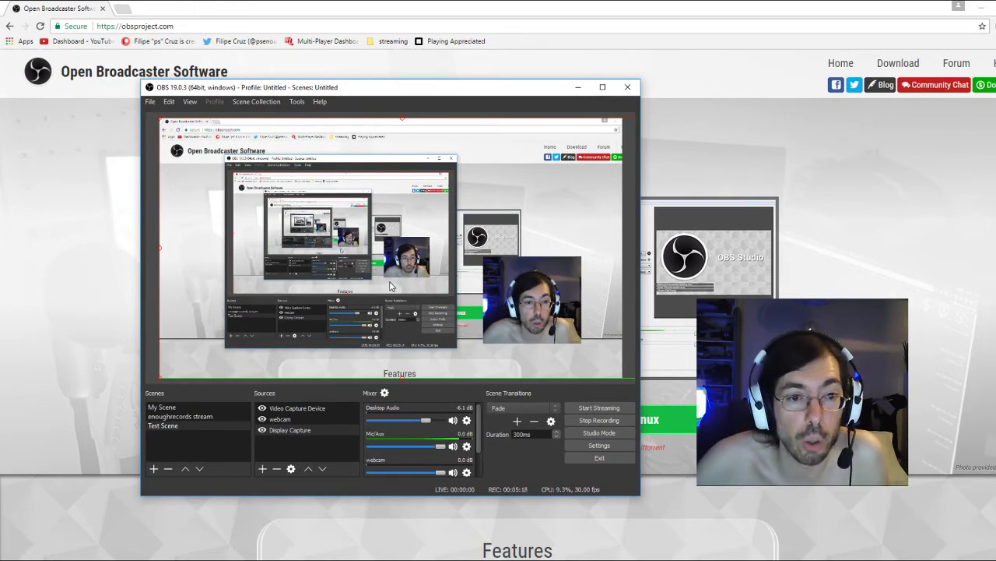
Step: Move the webcam source below Display Capture with Order > Move Down
left_click(287, 420)
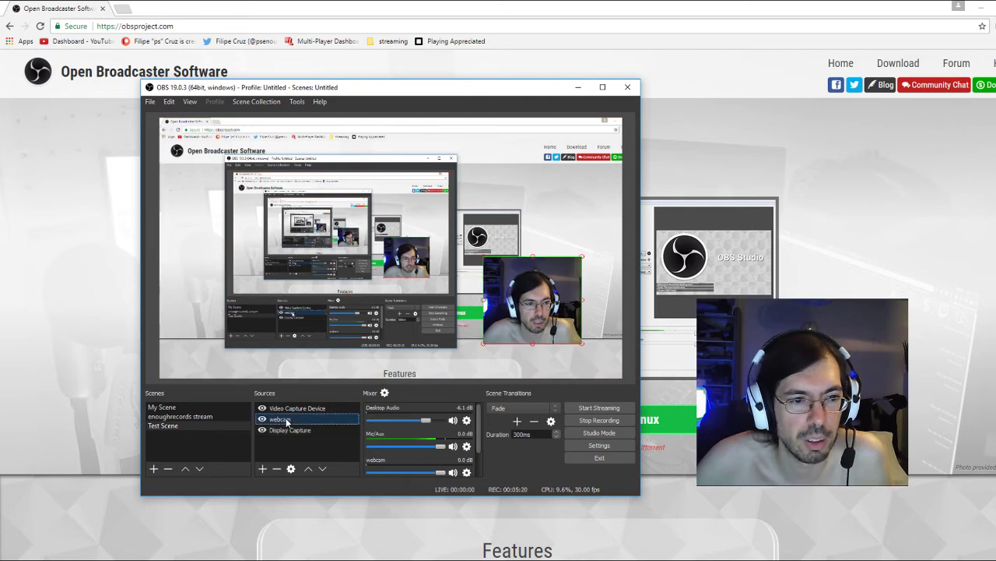
right_click(288, 420)
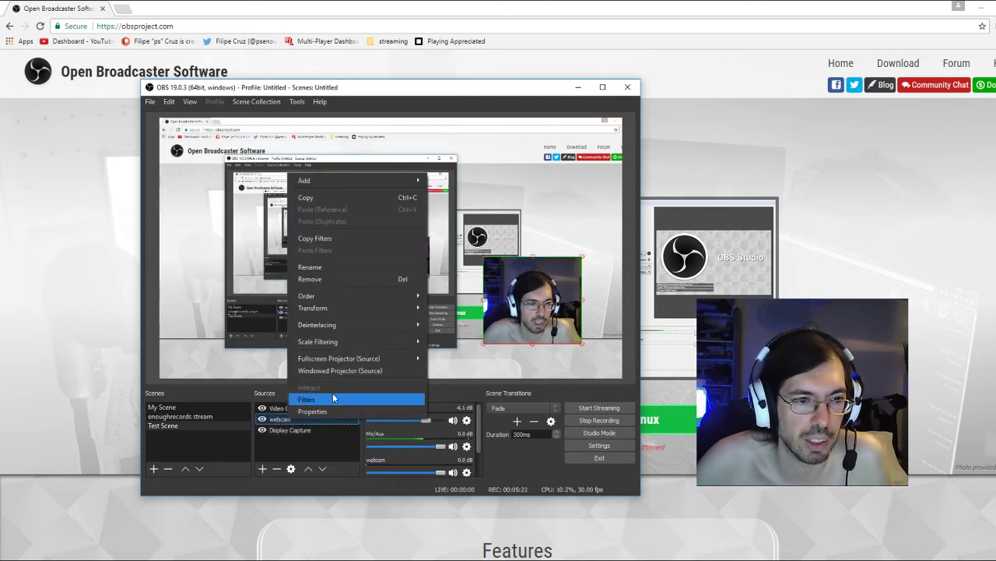
mouse_move(348, 294)
left_click(460, 314)
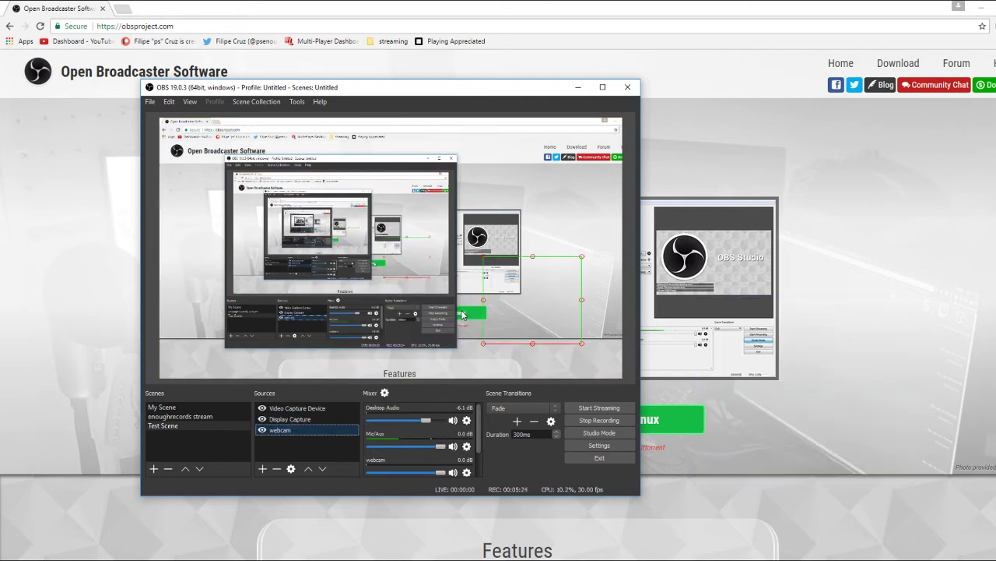
Step: Drag the webcam source back above Display Capture in the Sources list
left_click(343, 254)
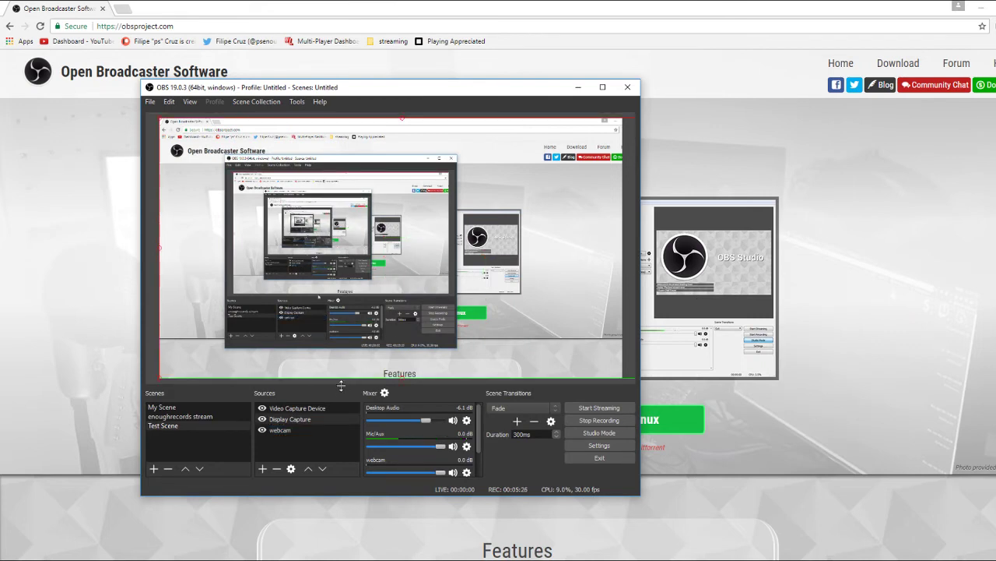
left_click(303, 408)
left_click(286, 430)
right_click(288, 433)
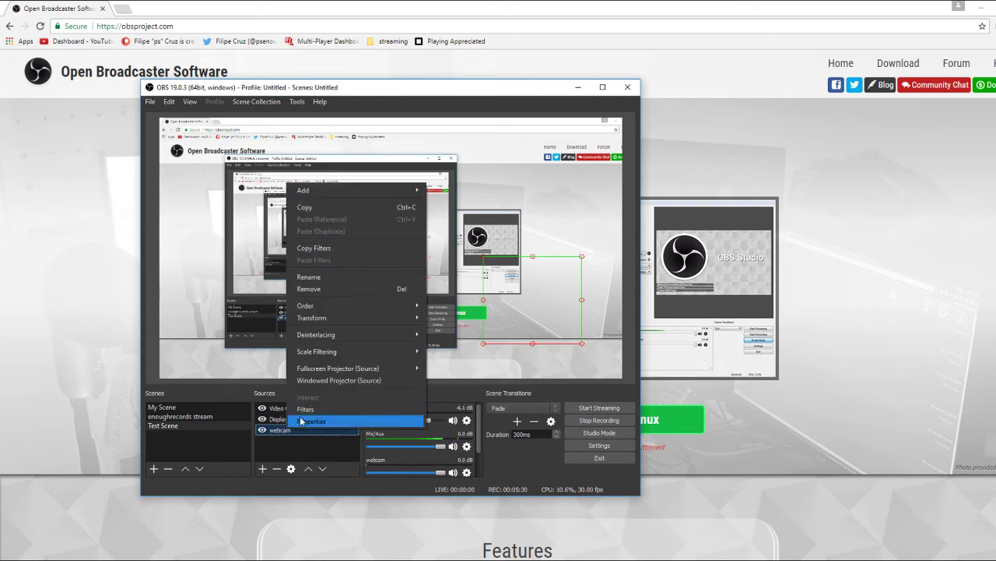
left_click(286, 435)
left_click_drag(286, 430, 283, 419)
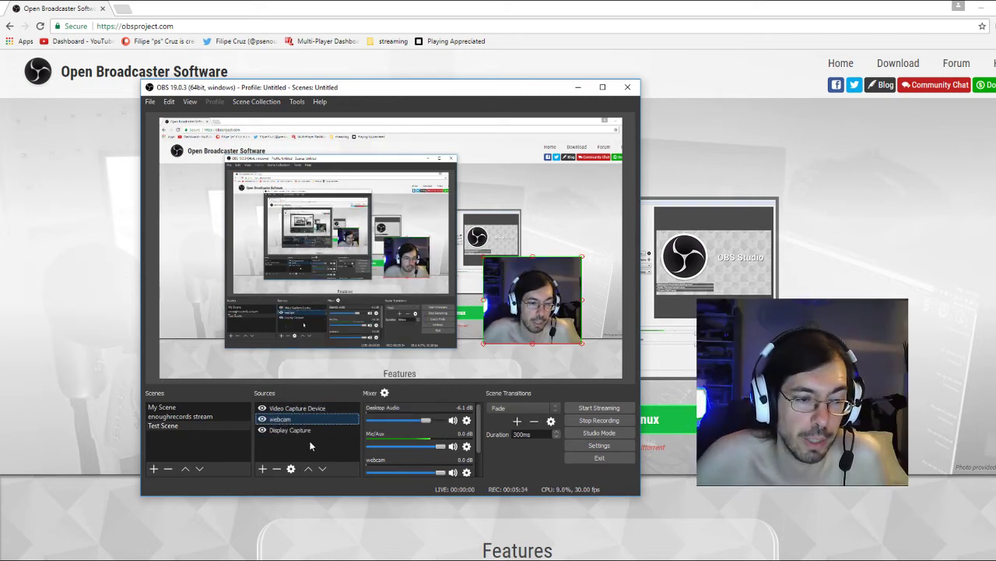
left_click(293, 444)
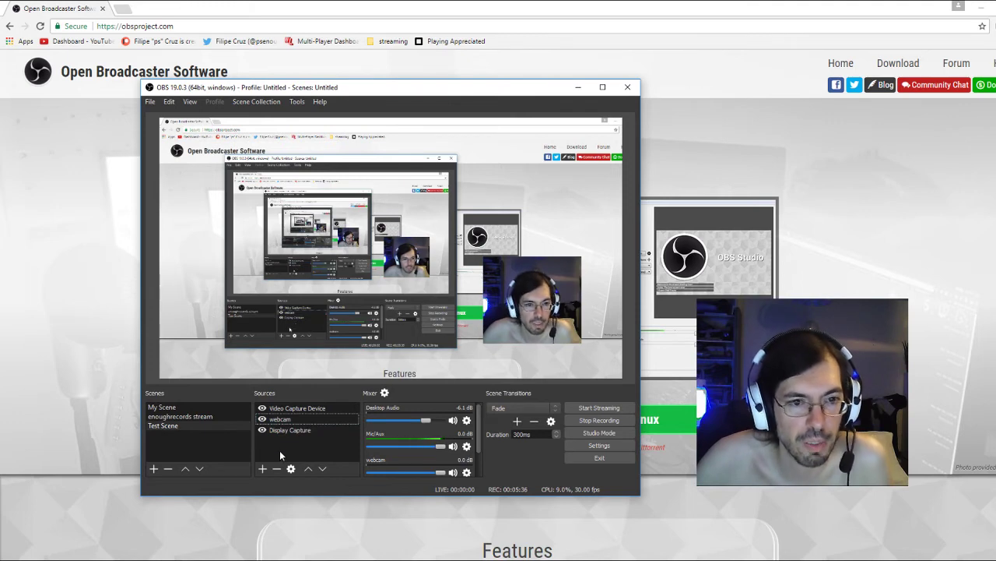
Step: Enlarge the webcam overlay toward the upper left using its top-left handle
left_click(284, 422)
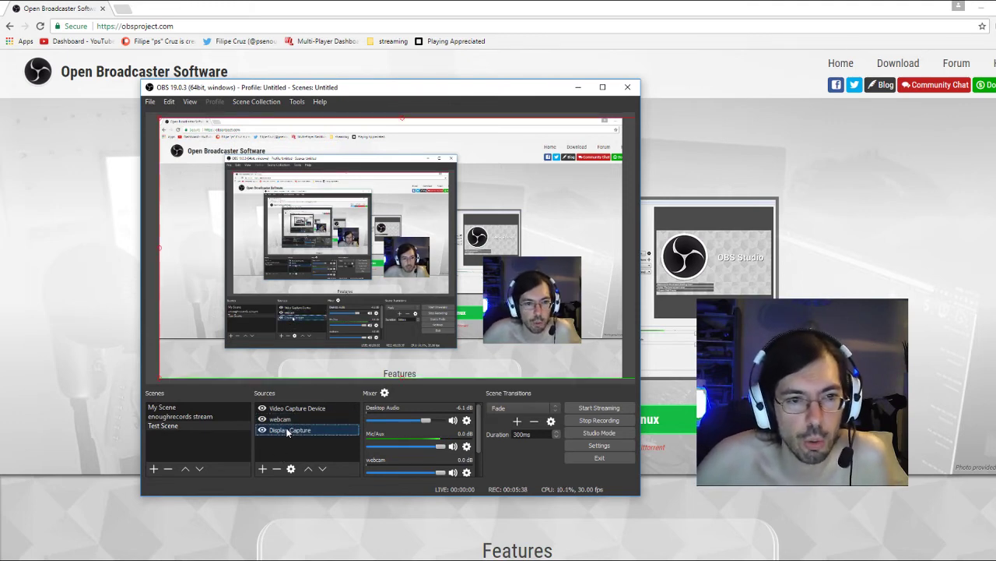
left_click(484, 259)
left_click_drag(485, 259, 456, 231)
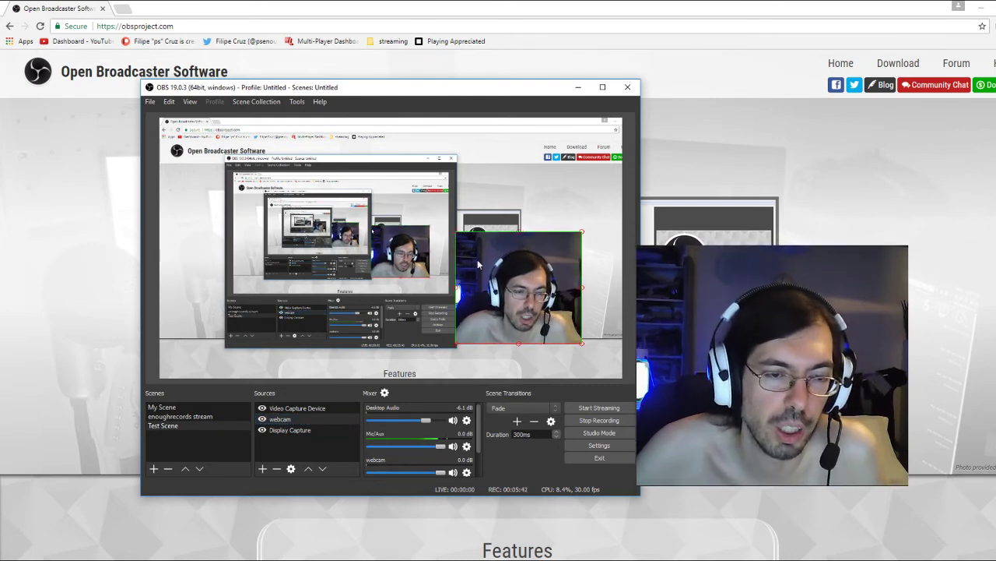
right_click(504, 298)
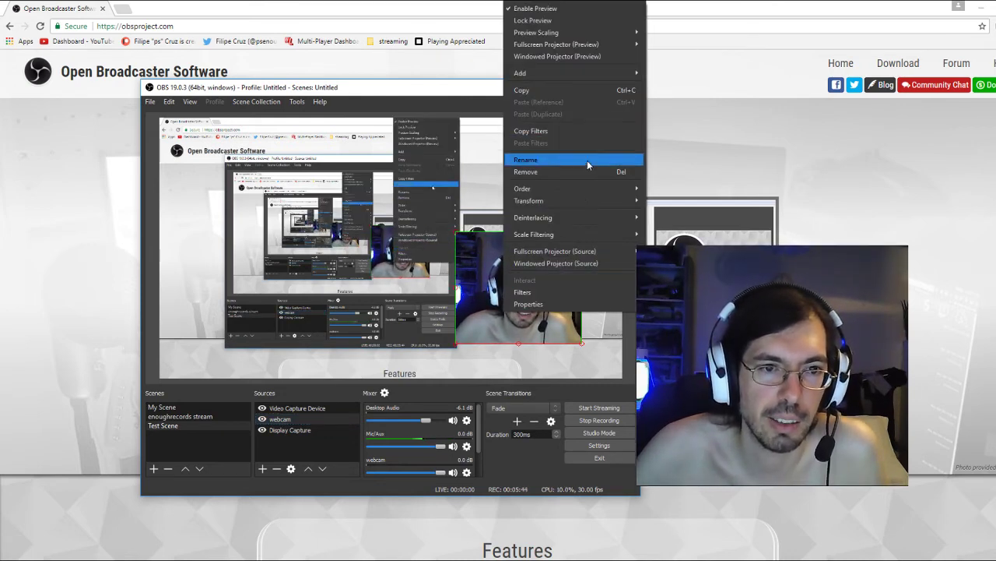
mouse_move(583, 199)
left_click(710, 203)
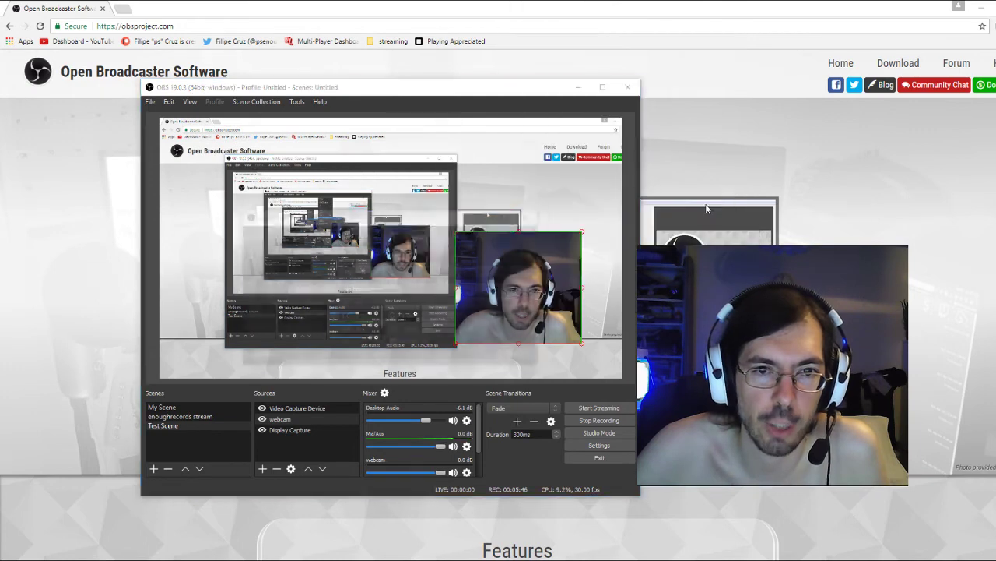
left_click(363, 289)
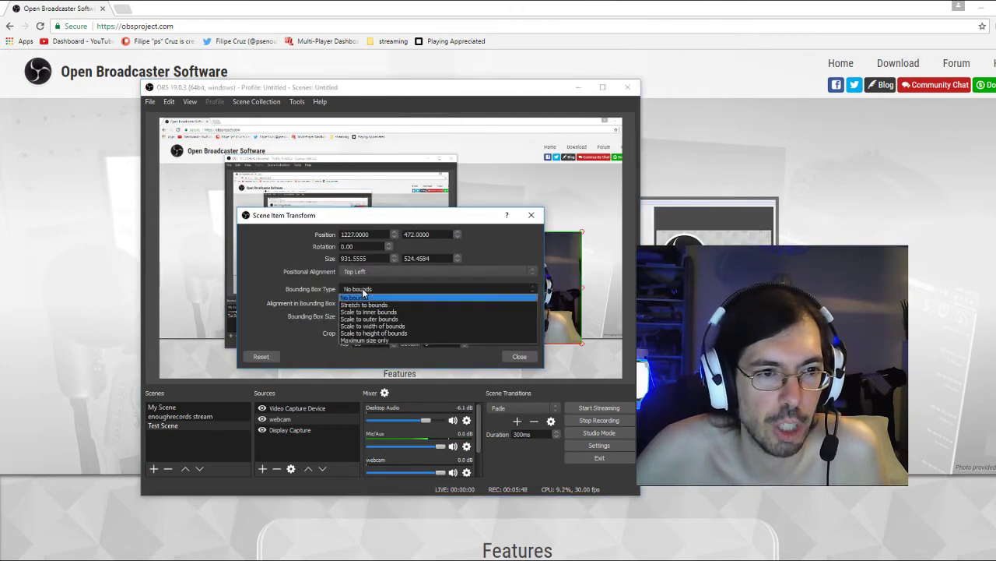
left_click(363, 290)
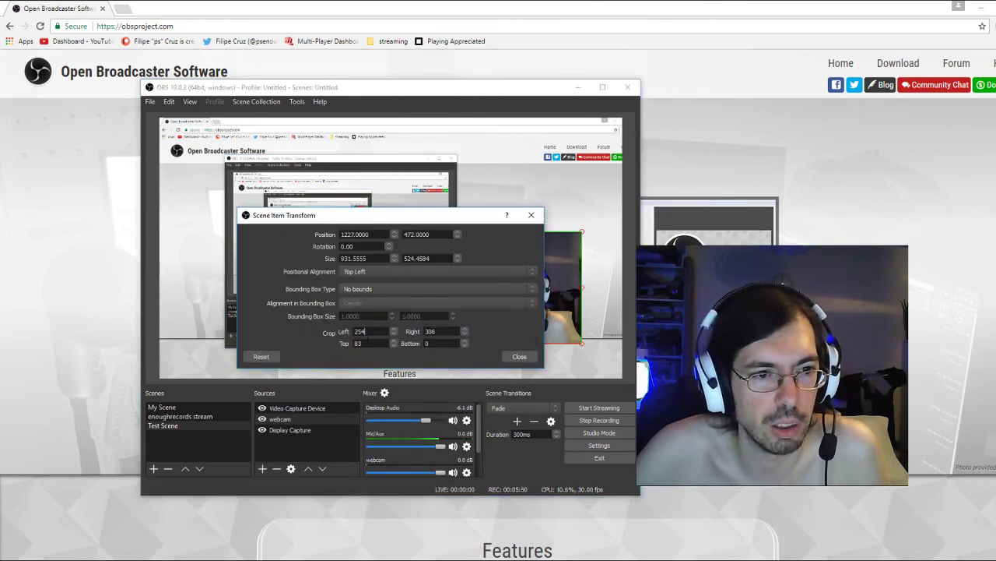
left_click(363, 290)
left_click(363, 291)
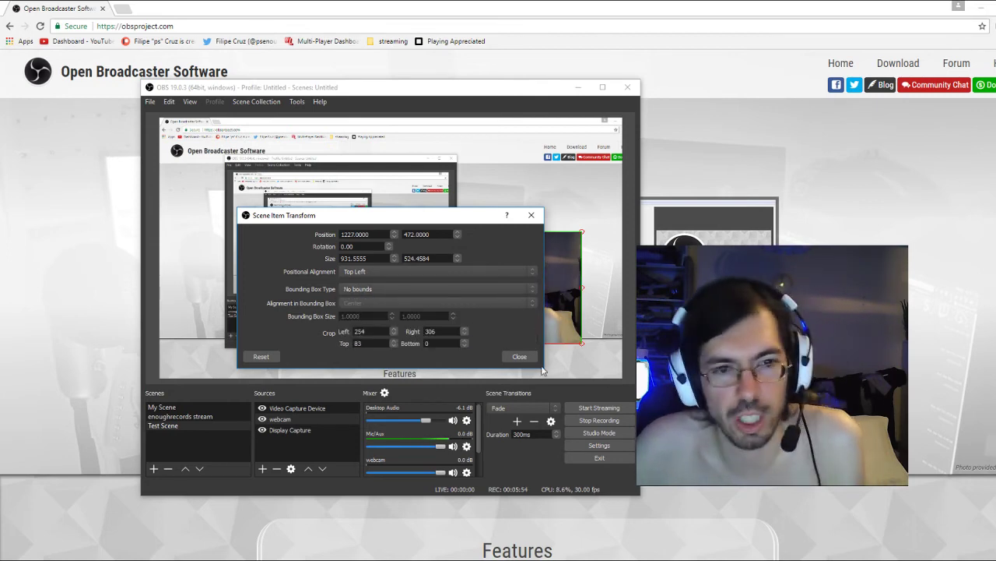
left_click(519, 356)
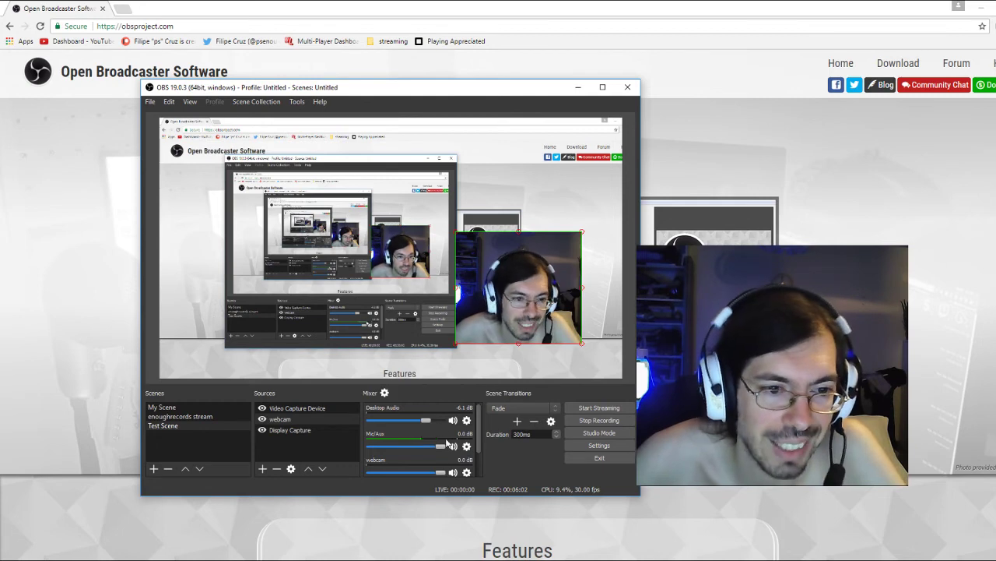
Step: Set the Mic/Aux level to -3.9 dB, leaving Desktop Audio at -6.1 dB
mouse_move(441, 454)
left_mouse_down()
mouse_move(379, 446)
mouse_move(442, 446)
left_mouse_up()
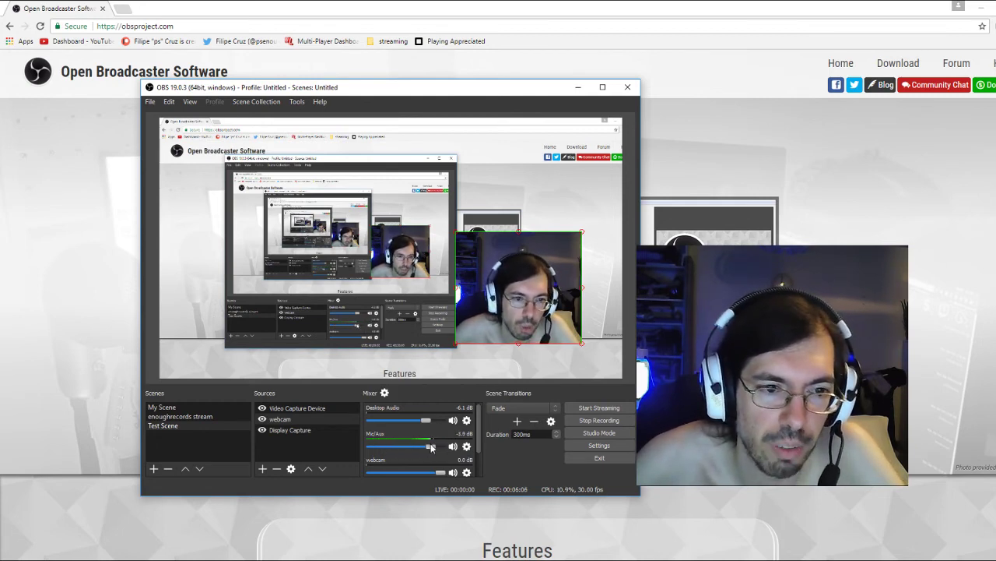